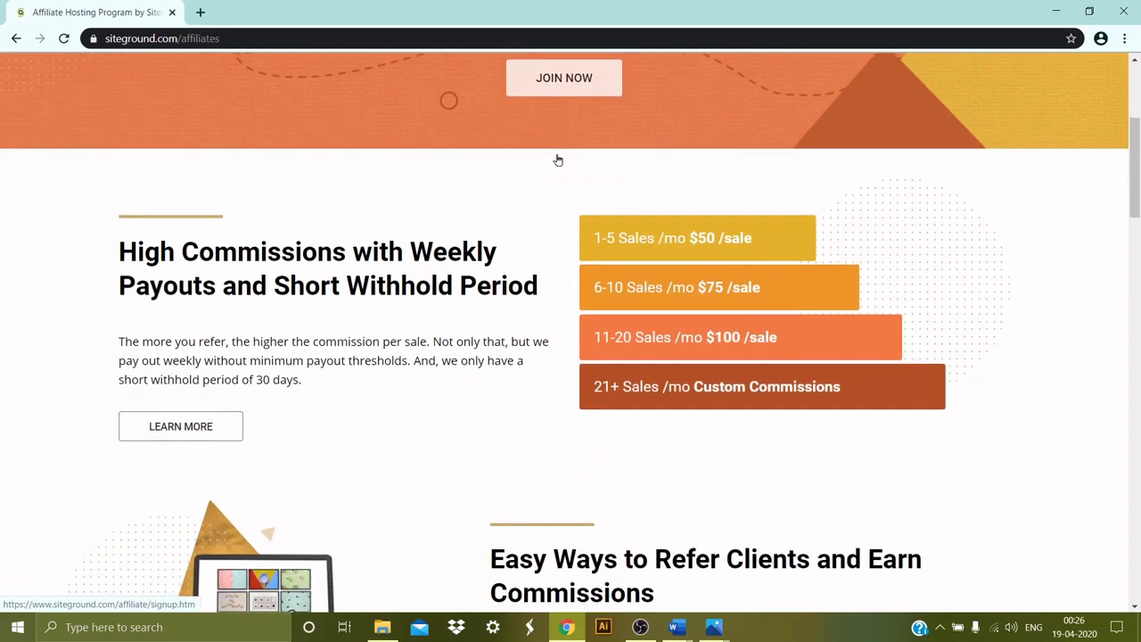
# Highlight the High Commissions heading, the 1-5 sales rate and the 6-10 sales $75 tier.
pyautogui.moveTo(120, 252); pyautogui.dragTo(405, 249)
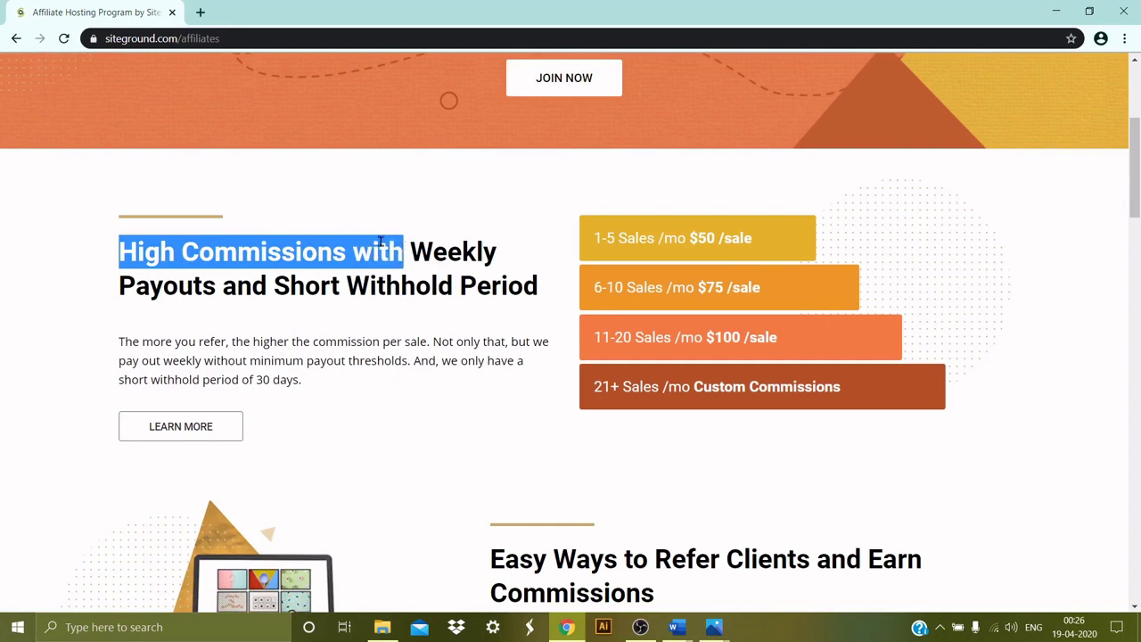
pyautogui.scroll(-1, 258, 189)
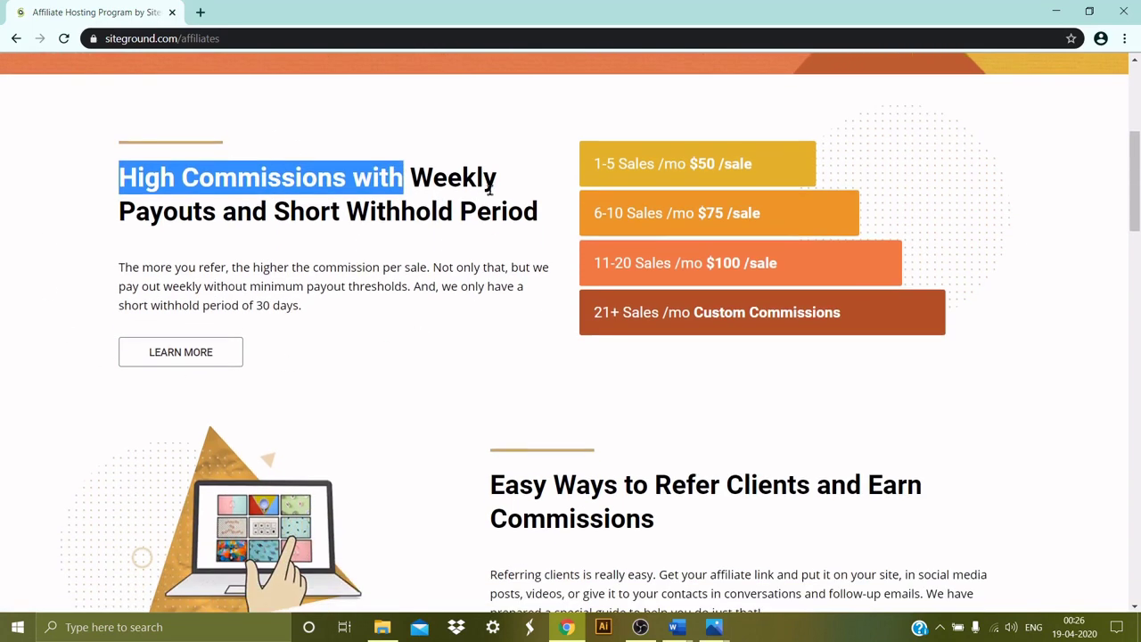
pyautogui.moveTo(595, 163); pyautogui.dragTo(769, 165)
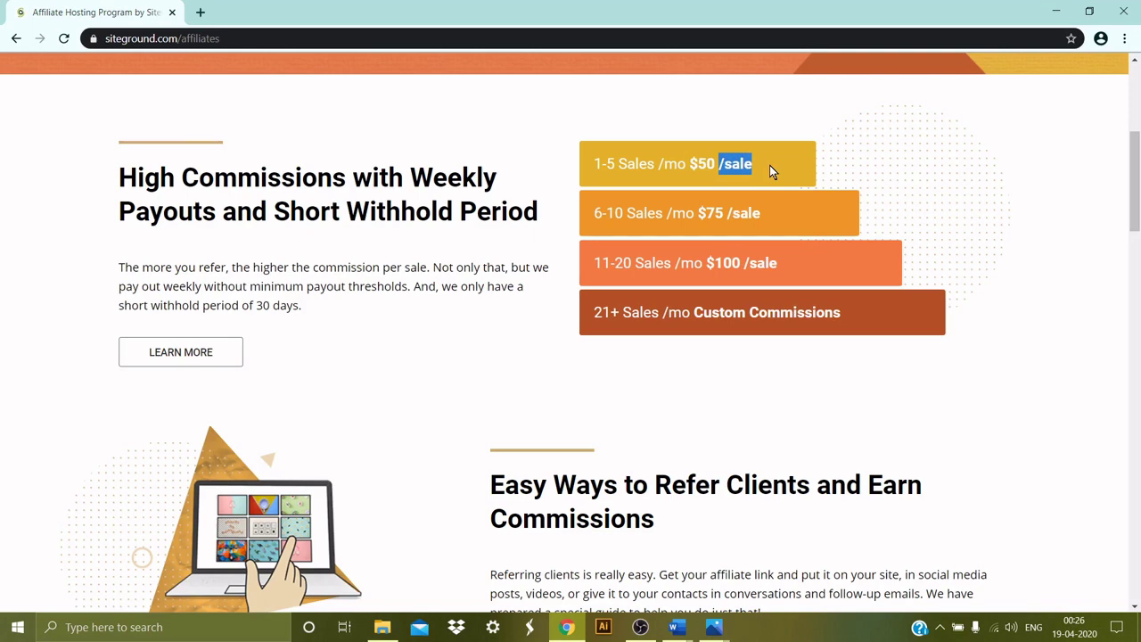
pyautogui.scroll(-1, 644, 236)
pyautogui.moveTo(594, 138); pyautogui.dragTo(626, 140)
pyautogui.moveTo(699, 139); pyautogui.dragTo(766, 138)
# Highlight the Custom Commissions tier, then open the JOIN NOW affiliate signup form.
pyautogui.scroll(-1, 616, 132)
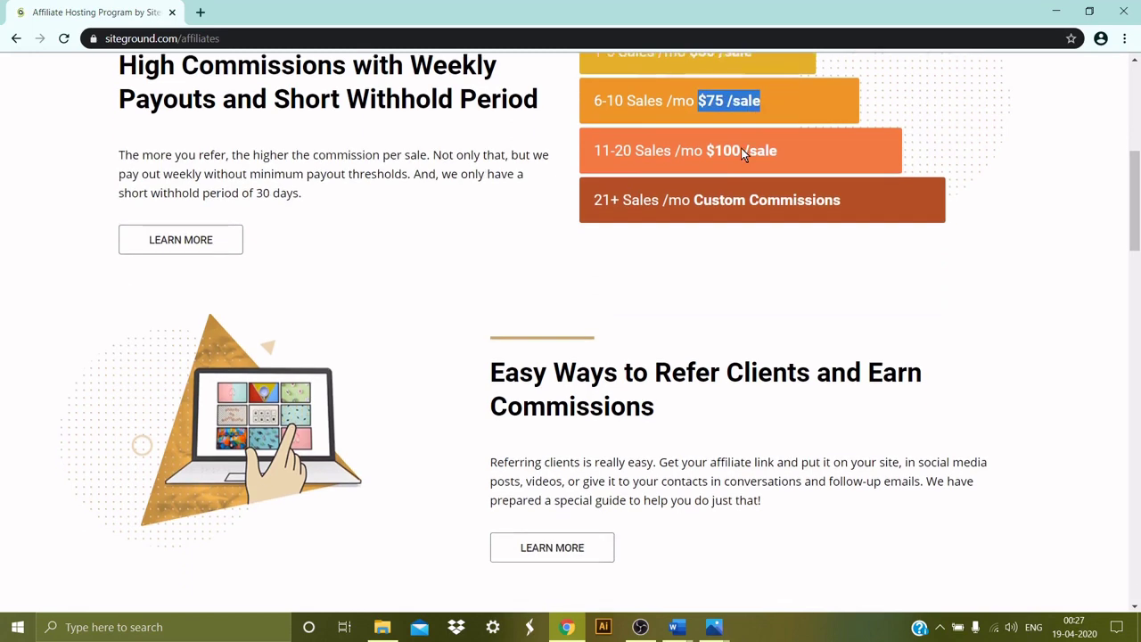
pyautogui.moveTo(719, 114); pyautogui.dragTo(756, 114)
pyautogui.scroll(-1, 681, 142)
pyautogui.moveTo(682, 89); pyautogui.dragTo(824, 89)
pyautogui.scroll(7, 825, 143)
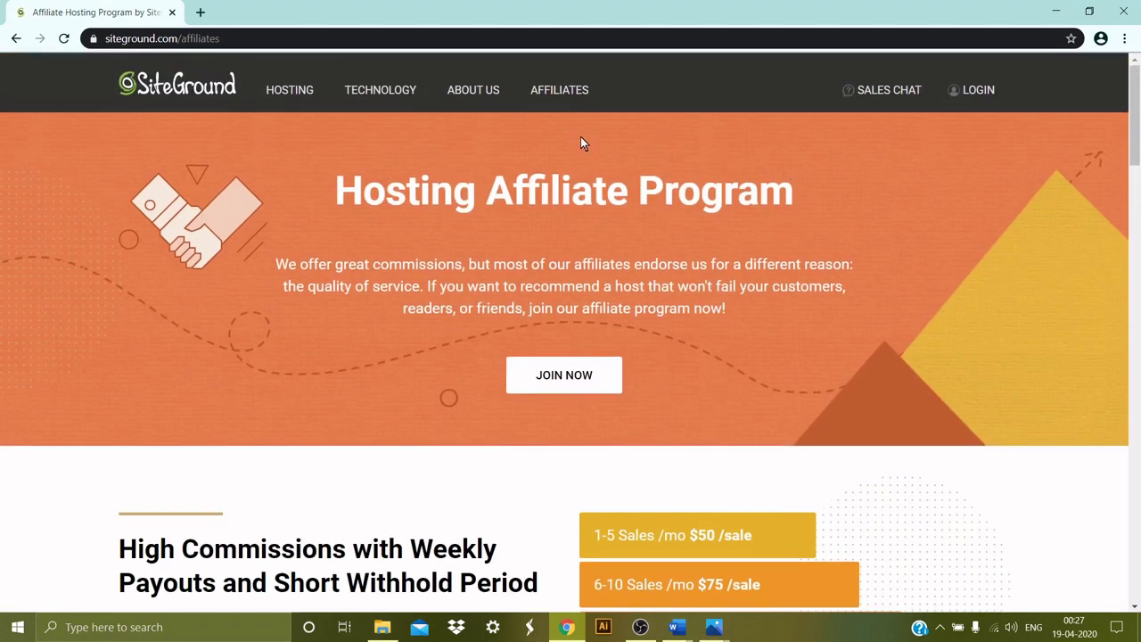
pyautogui.click(581, 378)
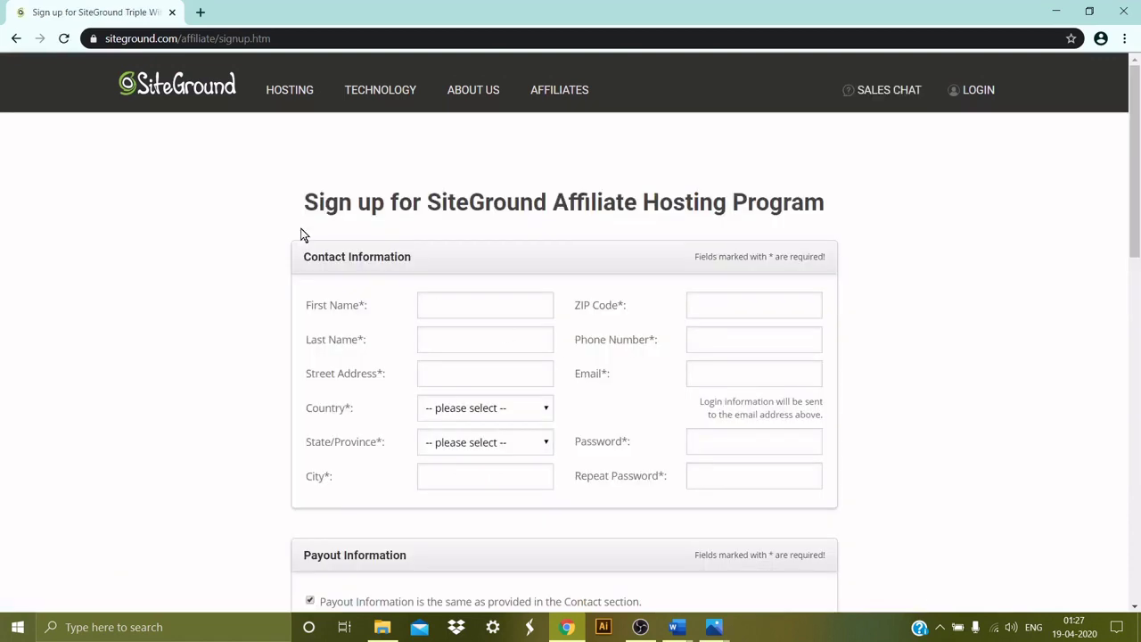
# Enter the first and last name in the signup form, correcting a typo in the last name.
pyautogui.moveTo(312, 201); pyautogui.dragTo(825, 203)
pyautogui.click(495, 295)
pyautogui.press('Tab')
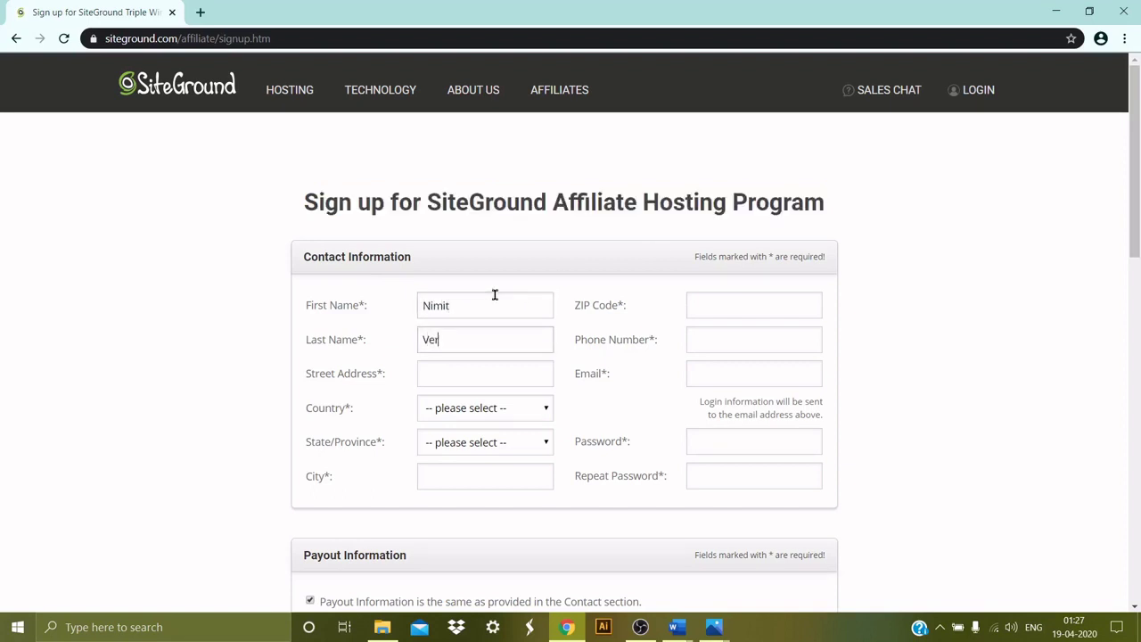
pyautogui.press('Tab')
# Choose India as the country and enter New Delhi as the city.
pyautogui.press('Tab')
pyautogui.press('i')
pyautogui.press('n')
pyautogui.press('Tab')
pyautogui.press('Tab')
pyautogui.write('New Delhi')
pyautogui.press('Tab')
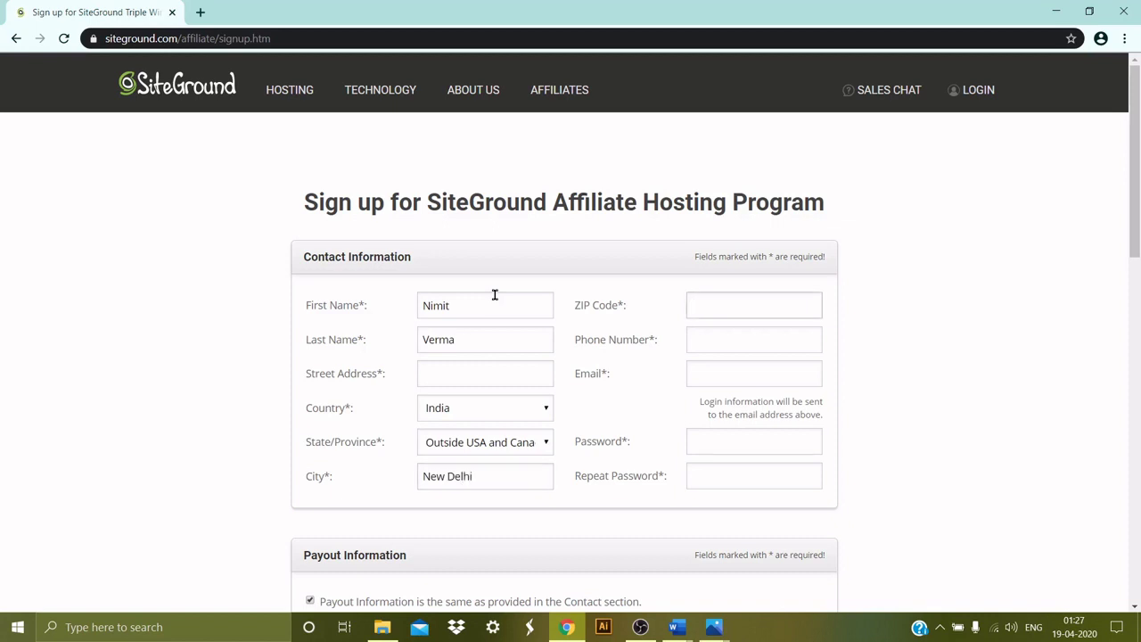
# Move through the Phone, Email and Password fields down the form.
pyautogui.click(772, 339)
pyautogui.scroll(-2, 772, 338)
pyautogui.click(763, 223)
pyautogui.click(755, 287)
pyautogui.scroll(-2, 754, 285)
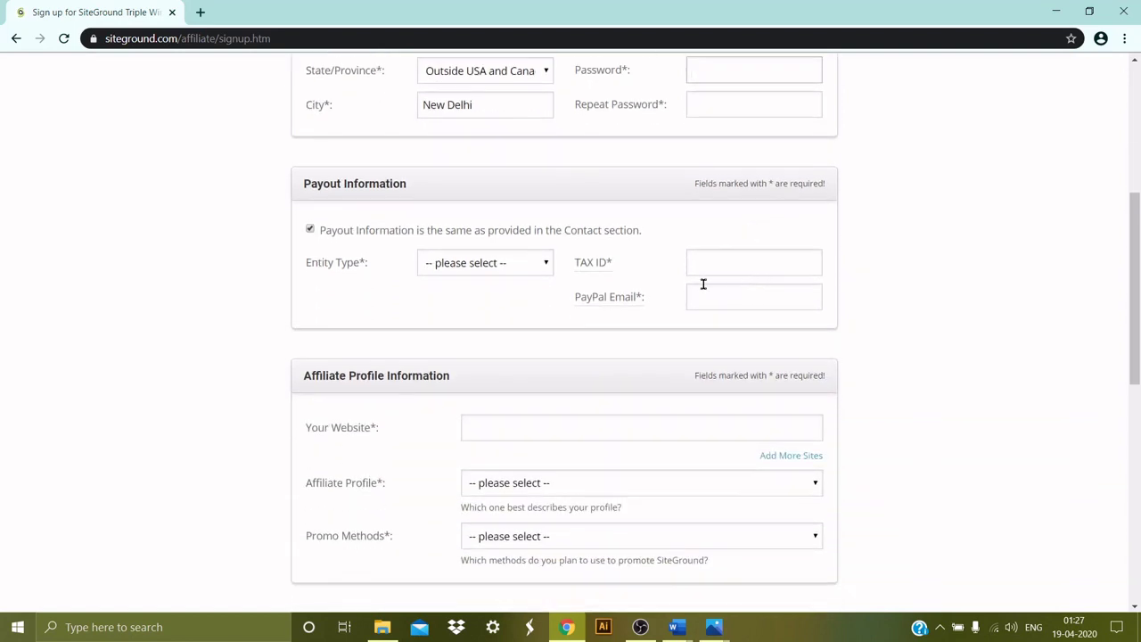
pyautogui.moveTo(302, 186); pyautogui.dragTo(403, 184)
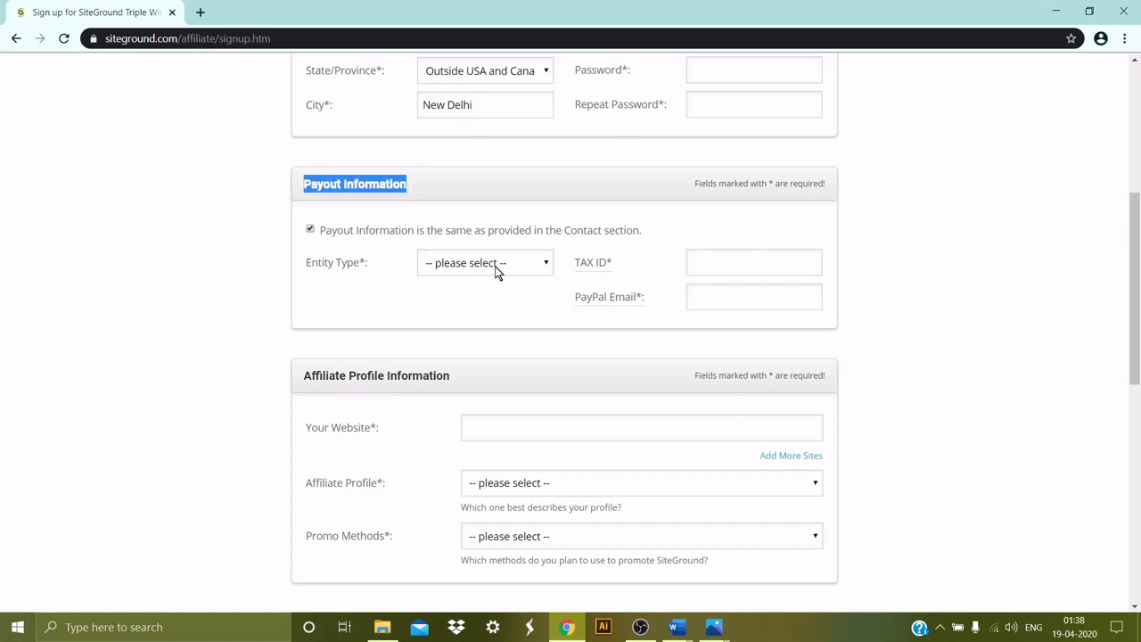
pyautogui.click(508, 267)
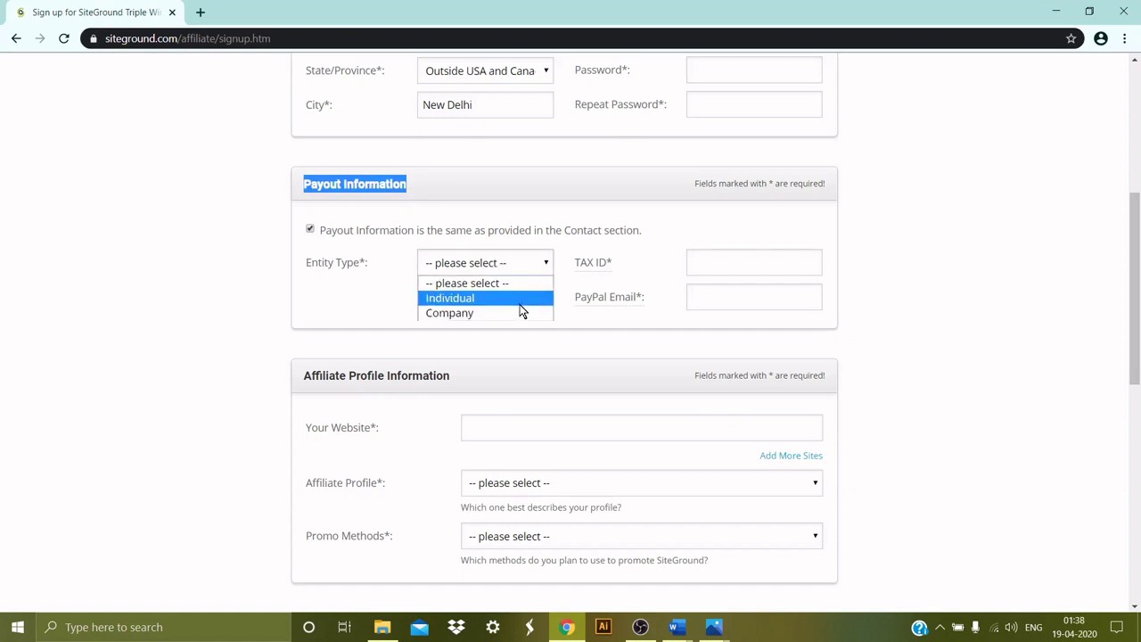
pyautogui.moveTo(606, 267)
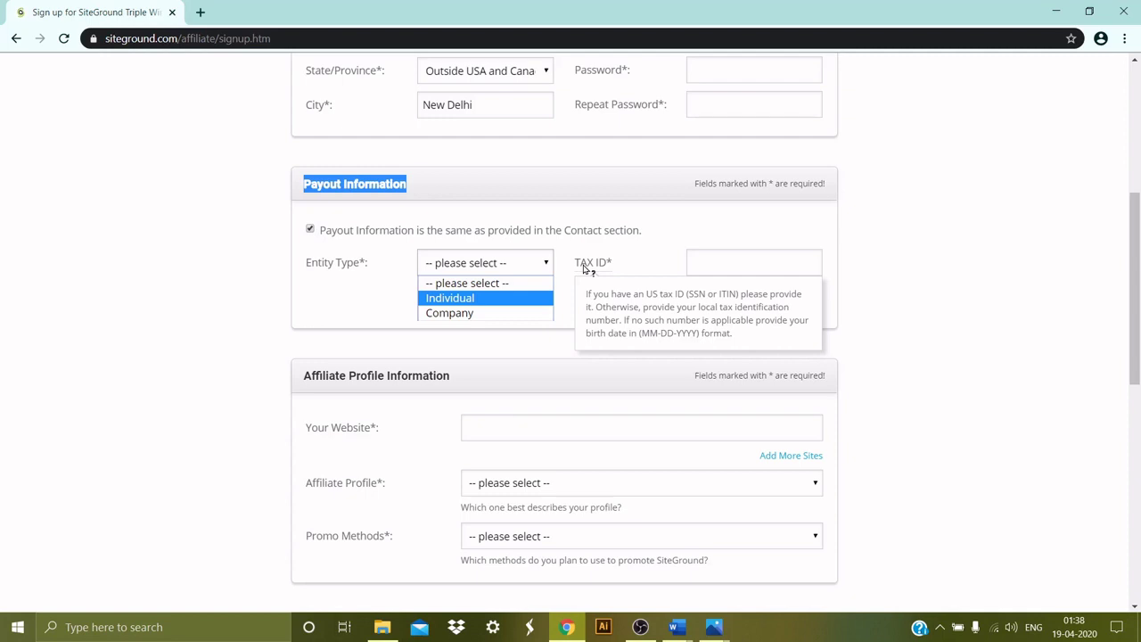
pyautogui.moveTo(600, 305)
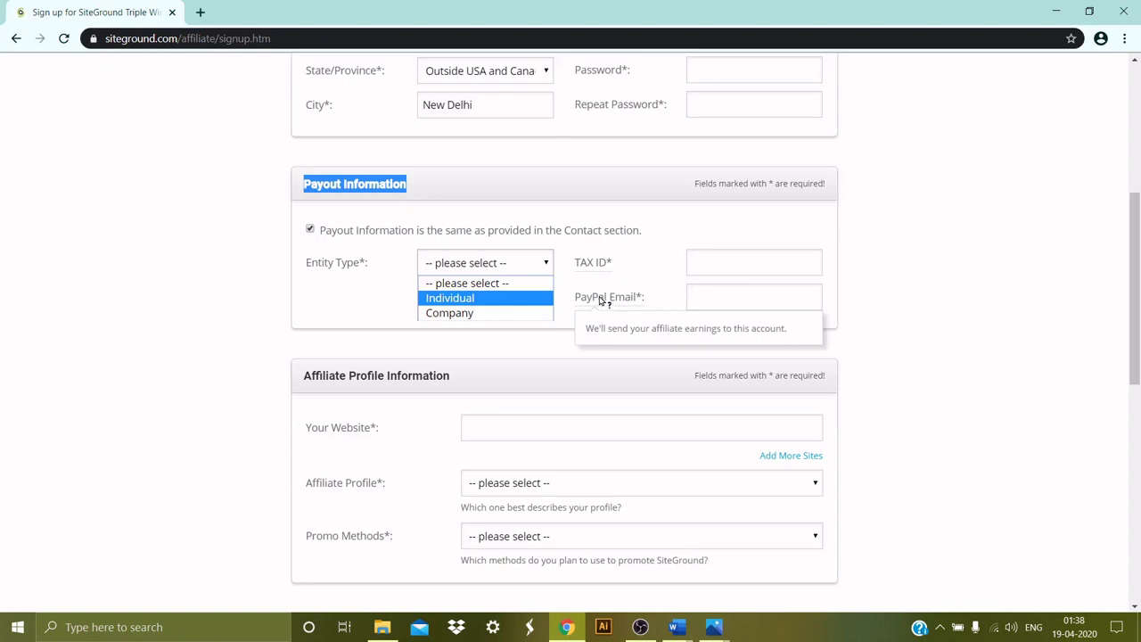
pyautogui.moveTo(609, 300)
pyautogui.mouseDown()
pyautogui.moveTo(642, 302)
pyautogui.moveTo(587, 300)
pyautogui.moveTo(605, 301)
pyautogui.mouseUp()
pyautogui.moveTo(303, 183); pyautogui.dragTo(407, 184)
pyautogui.moveTo(576, 297); pyautogui.dragTo(606, 279)
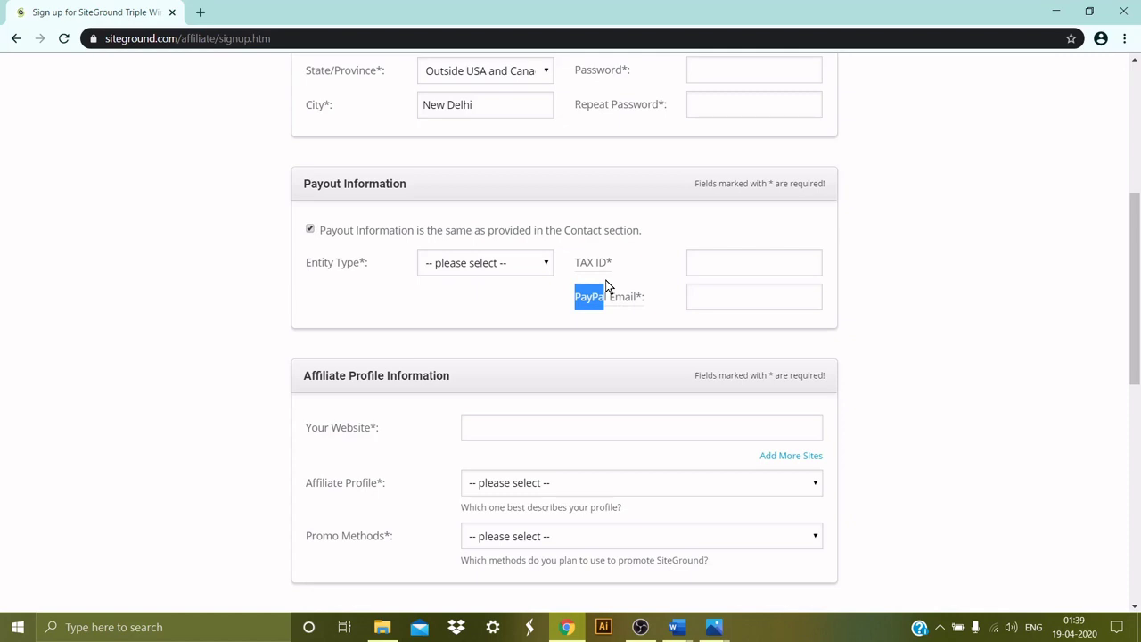
pyautogui.scroll(-3, 606, 286)
# Review the Affiliate Profile Information section, checking the website field and profile choices.
pyautogui.moveTo(303, 227); pyautogui.dragTo(452, 229)
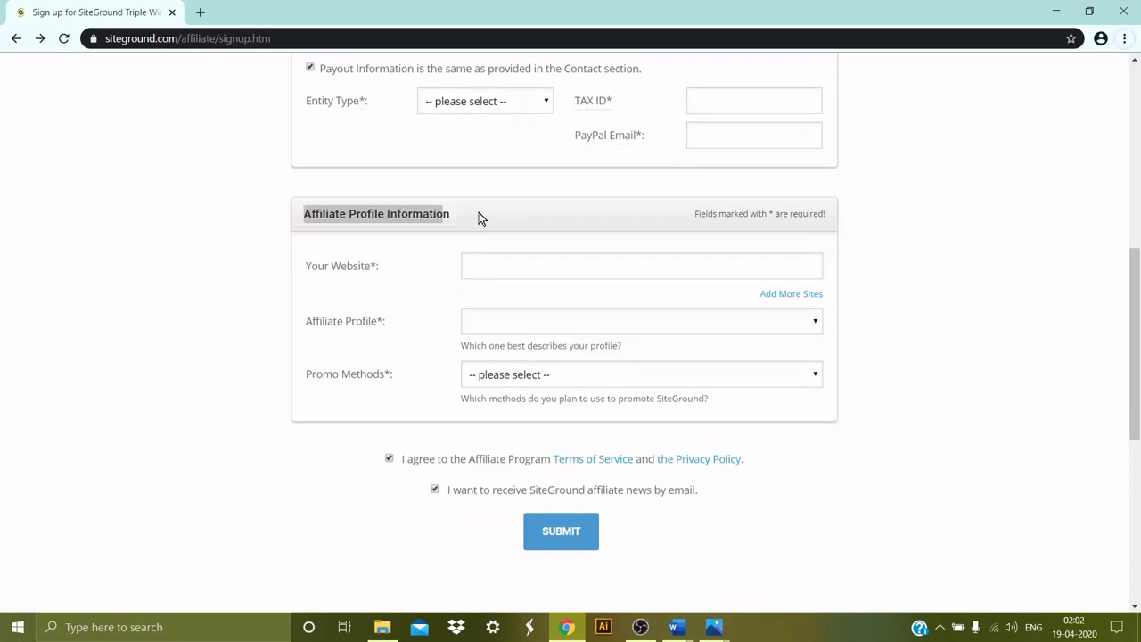
pyautogui.moveTo(316, 270); pyautogui.dragTo(400, 271)
pyautogui.click(490, 256)
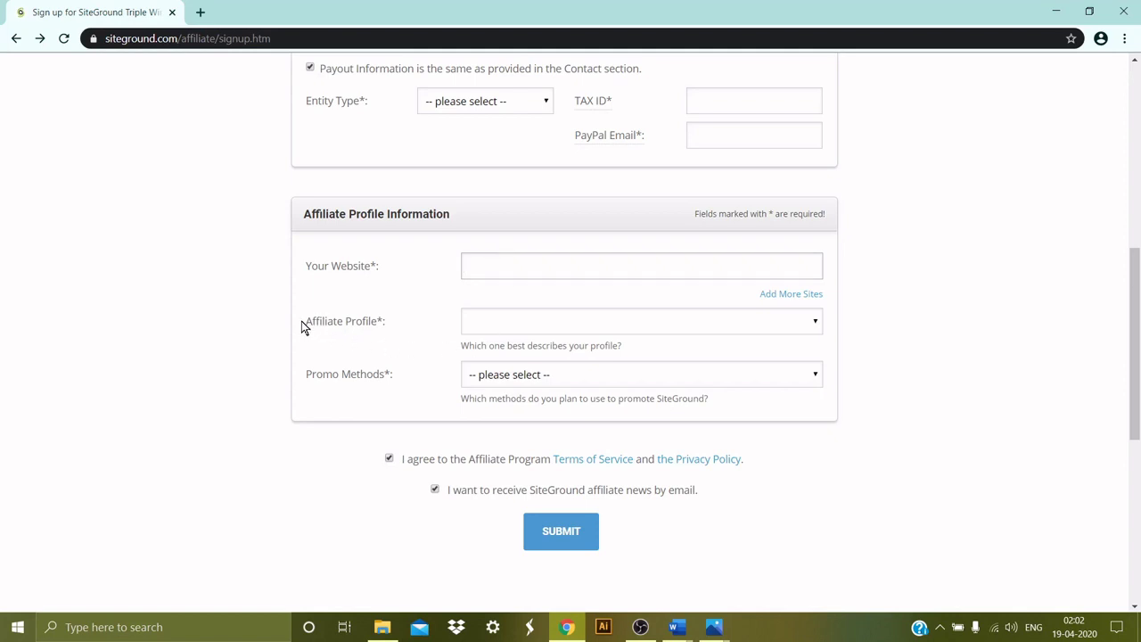
pyautogui.moveTo(301, 328); pyautogui.dragTo(386, 327)
pyautogui.click(501, 326)
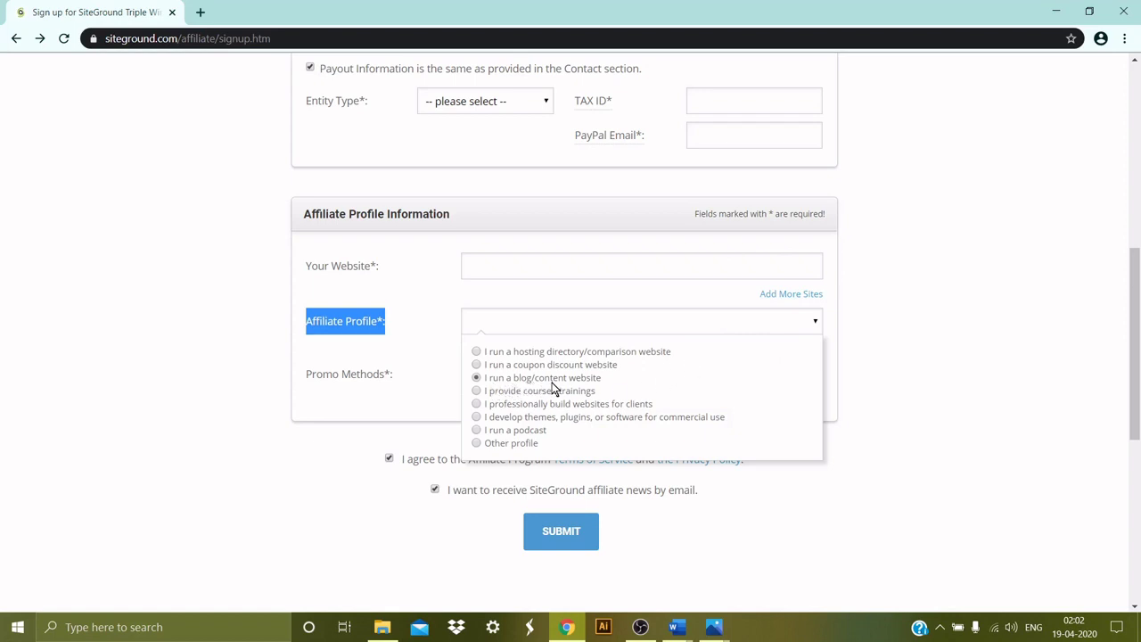
pyautogui.click(399, 391)
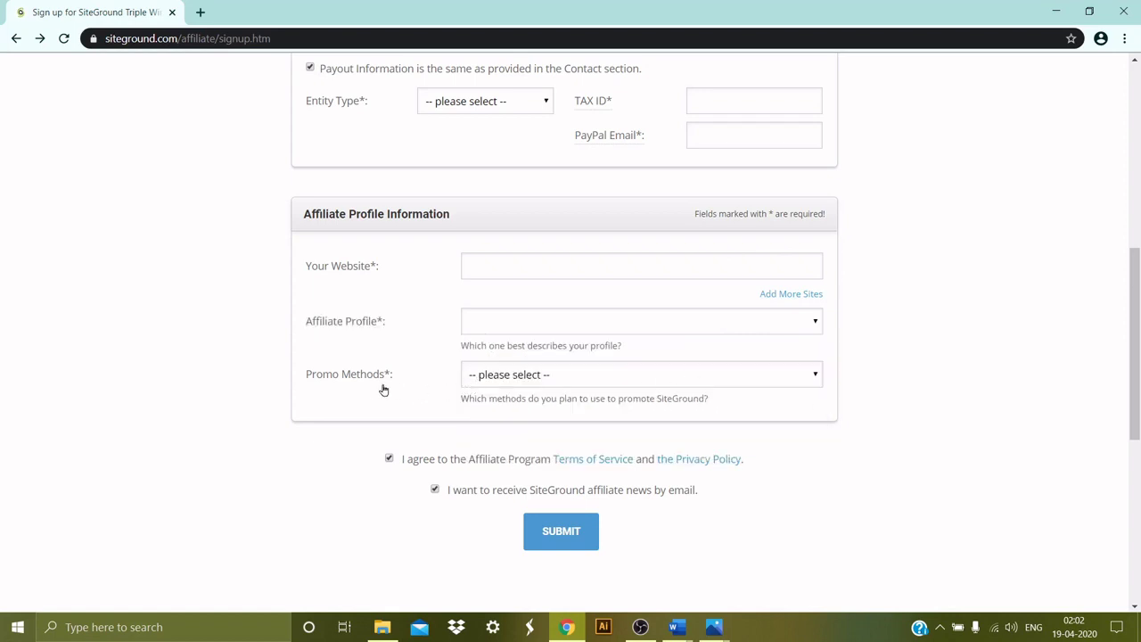
# Tick the writing content/articles, Cashbacks and On Social Media promo methods.
pyautogui.click(553, 375)
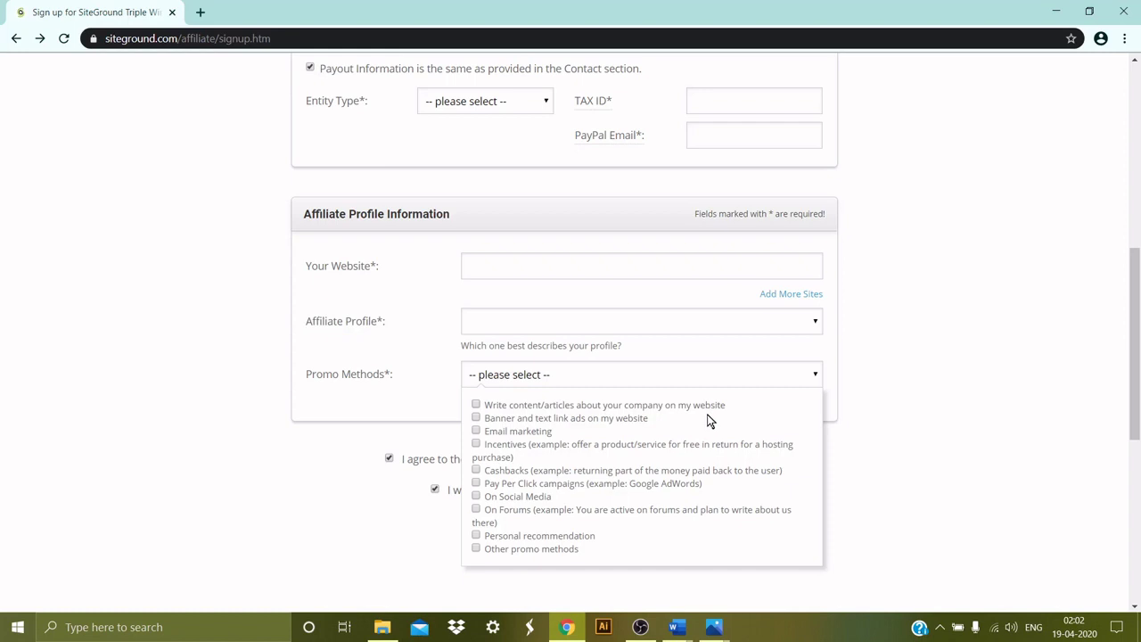
pyautogui.scroll(-1, 710, 414)
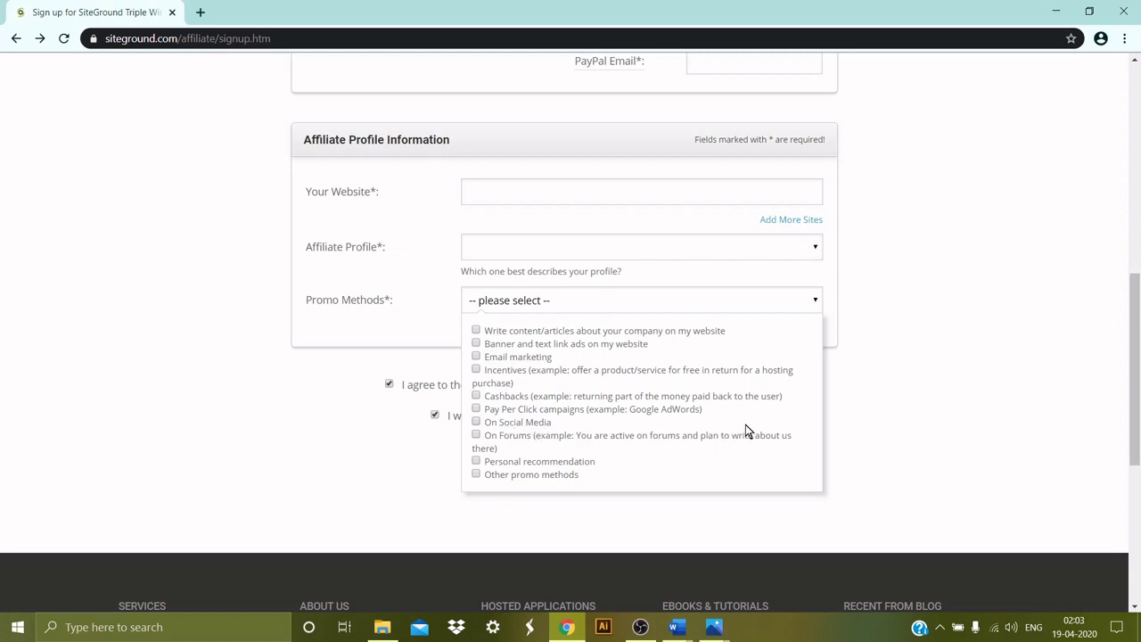
pyautogui.scroll(-1, 745, 424)
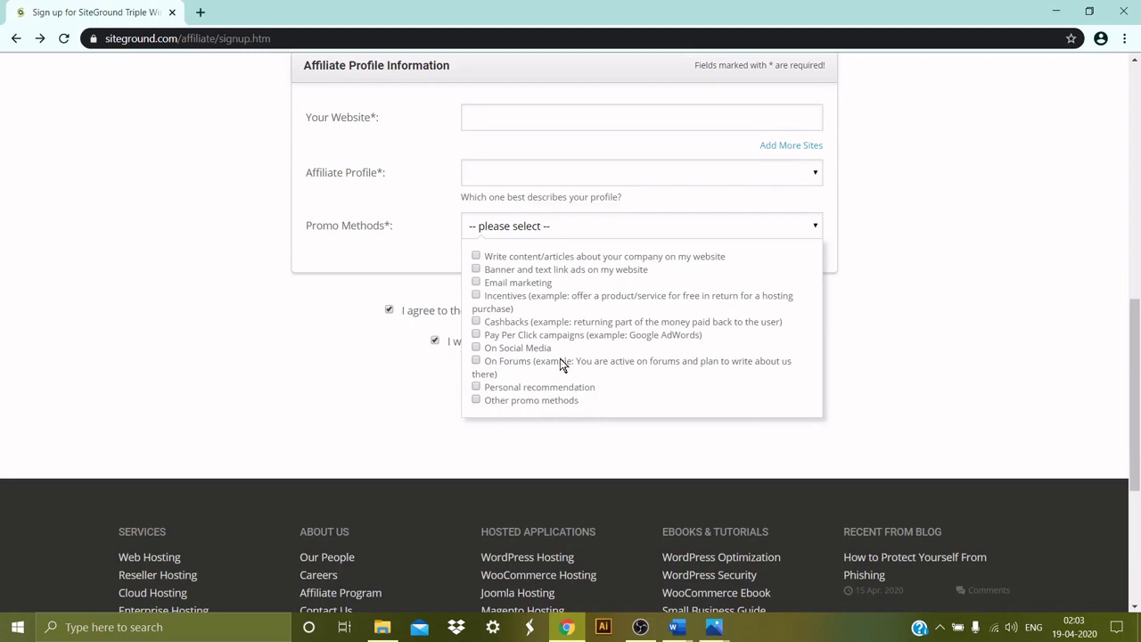
pyautogui.click(476, 256)
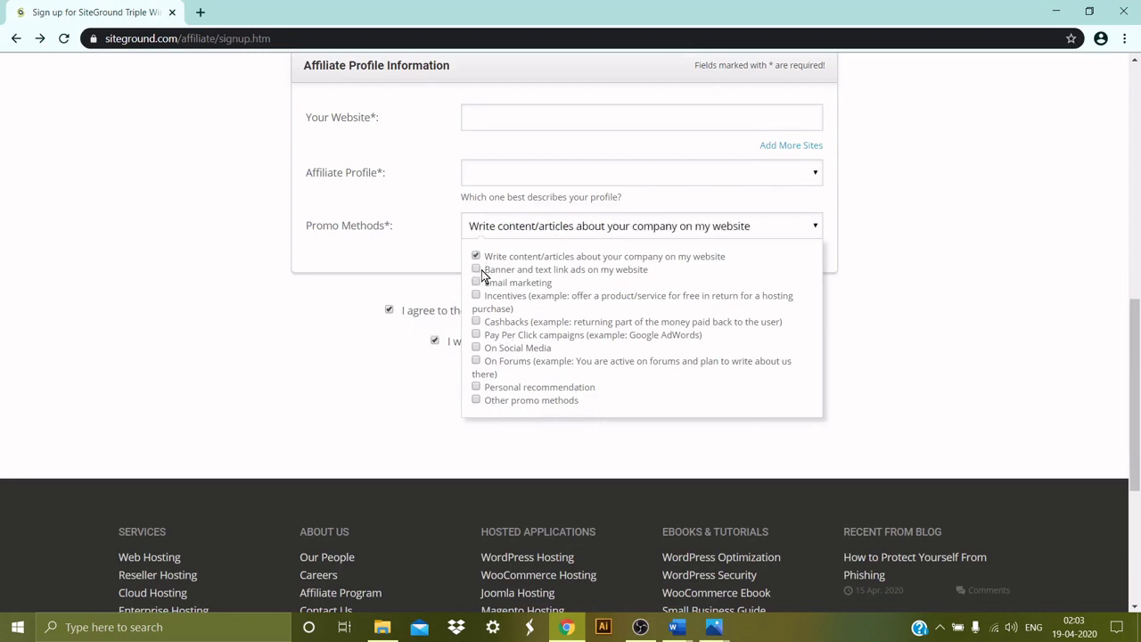
pyautogui.click(478, 323)
pyautogui.click(478, 347)
pyautogui.click(405, 379)
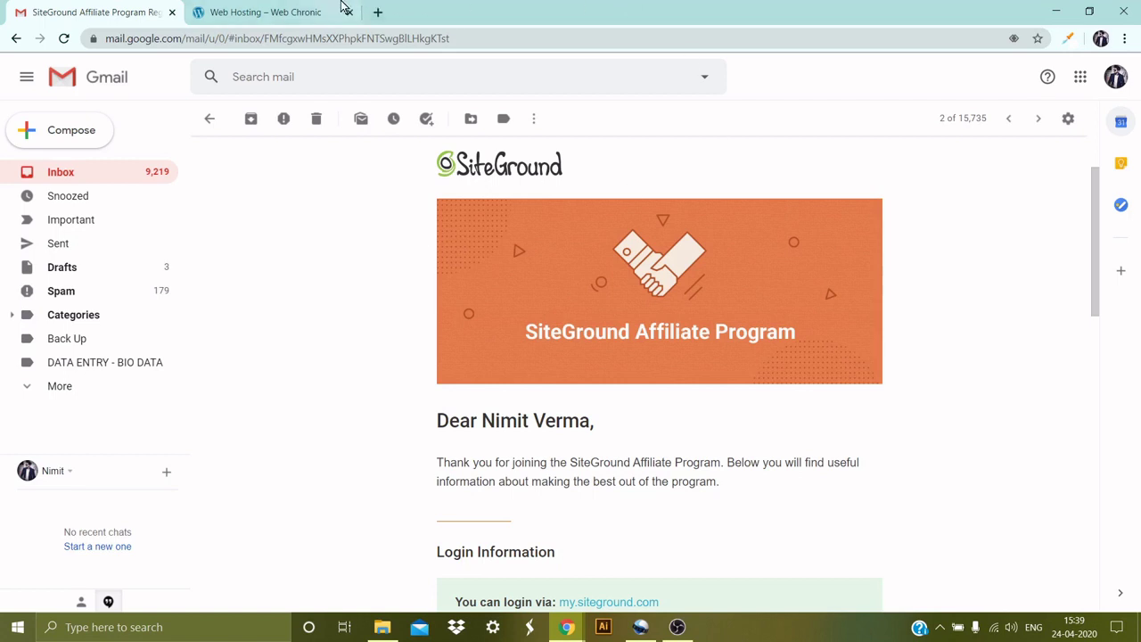
# Switch to the Web Hosting – Web Chronic page.
pyautogui.click(287, 9)
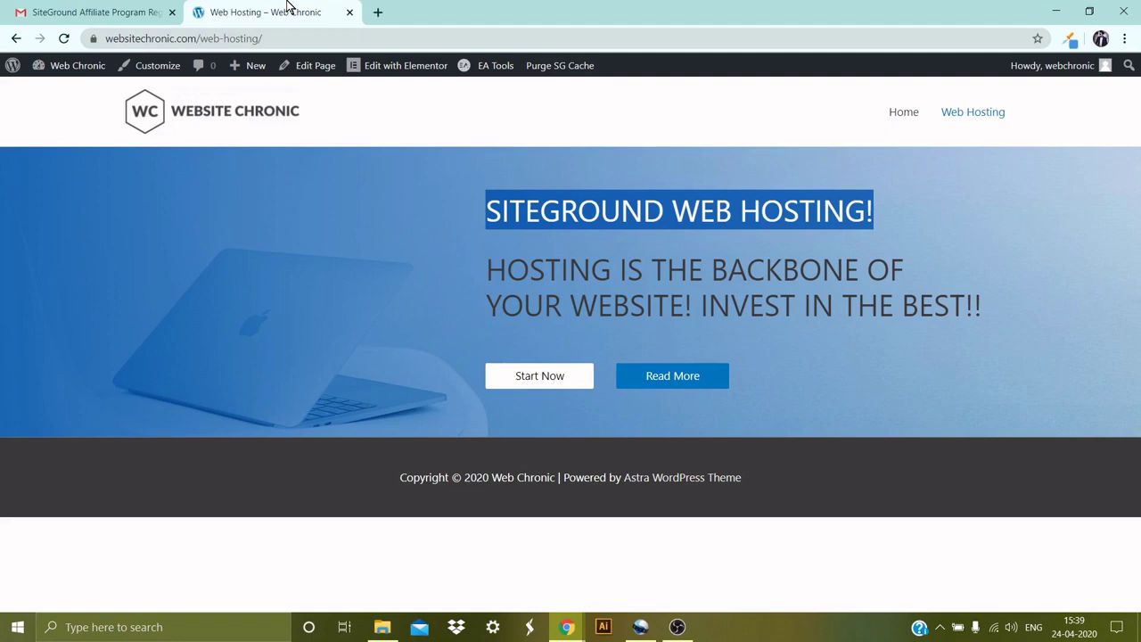